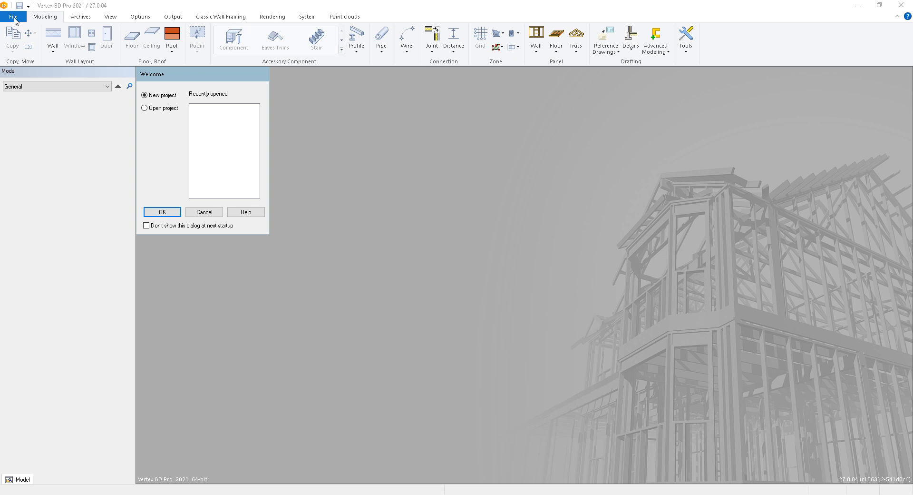
Create a new building project with ID Training1 and the name "This is my first project", based on template-zl
left_click(168, 211)
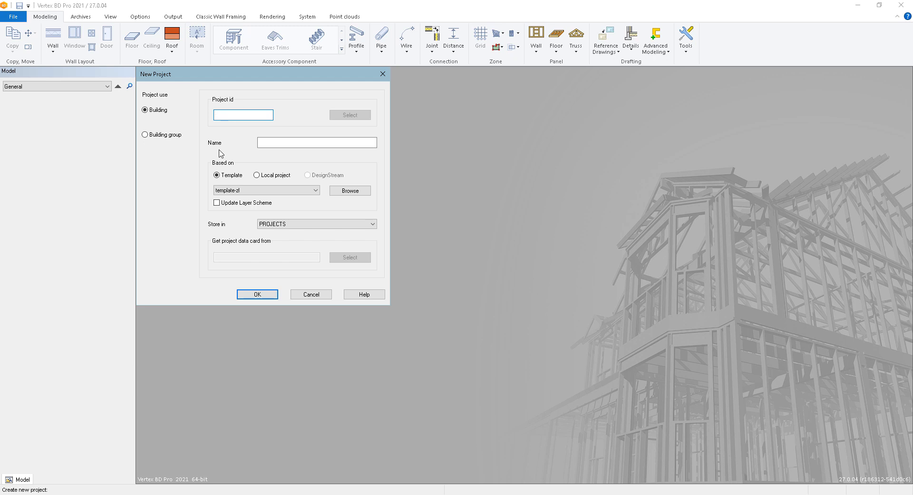
type("aining1")
left_click(274, 141)
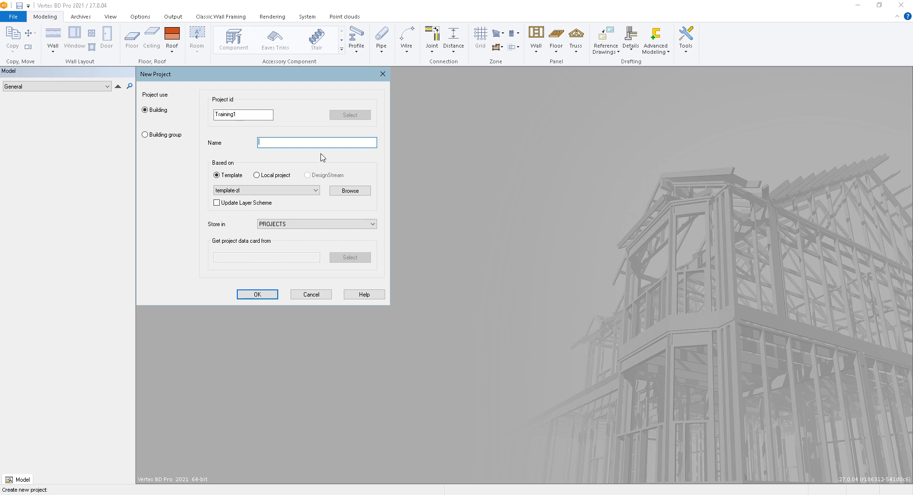
type("This is my first project")
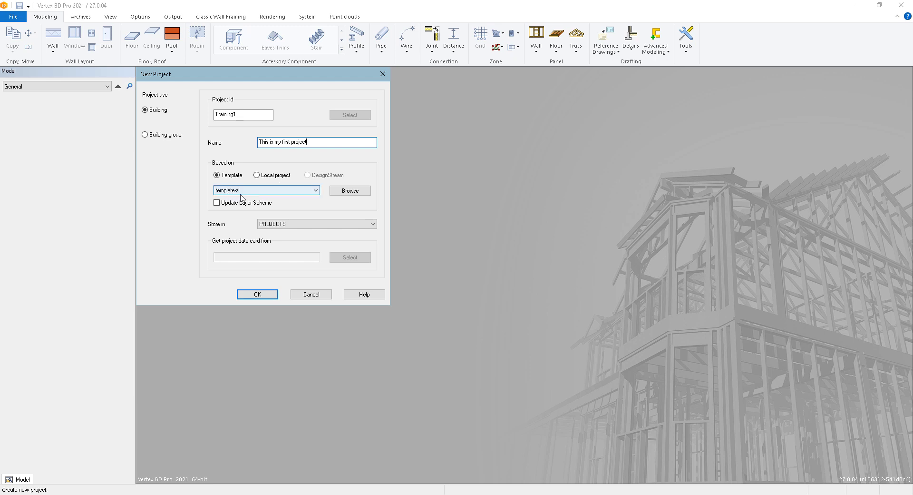
left_click(257, 295)
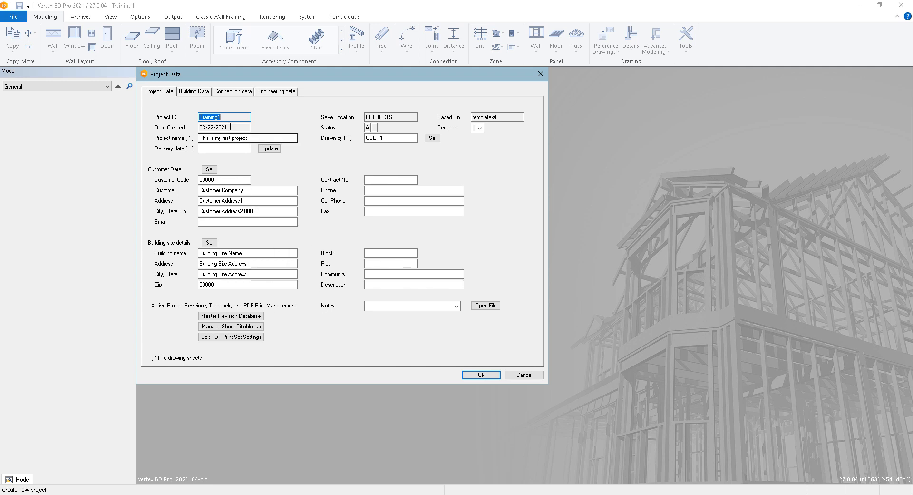
Review the project's building, connection and engineering data, and accept the project data without filling in more fields
left_click(210, 92)
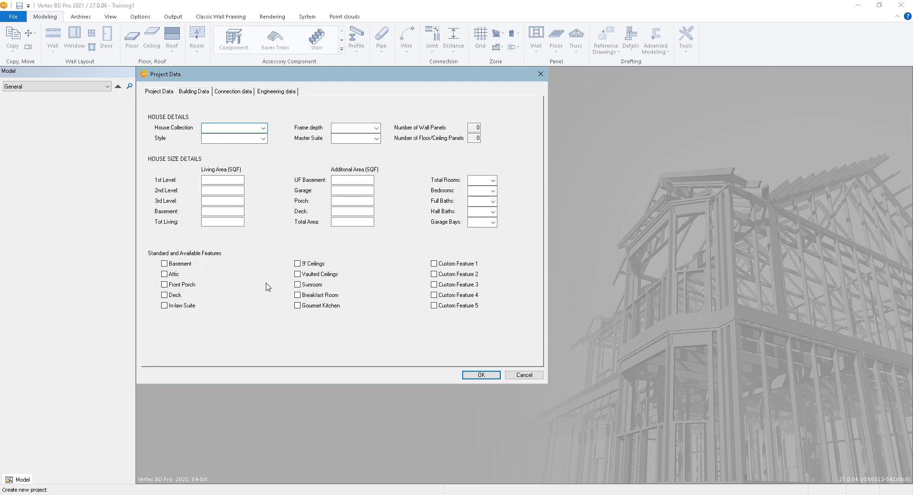
left_click(241, 96)
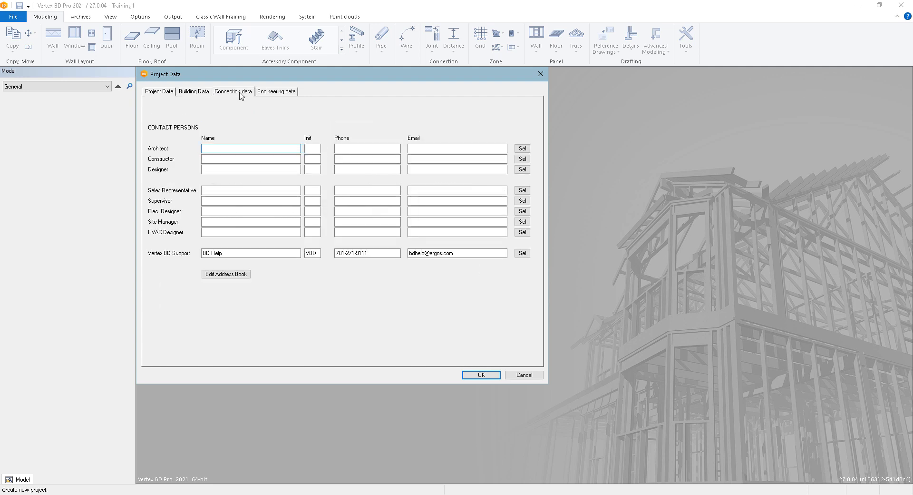
left_click(280, 92)
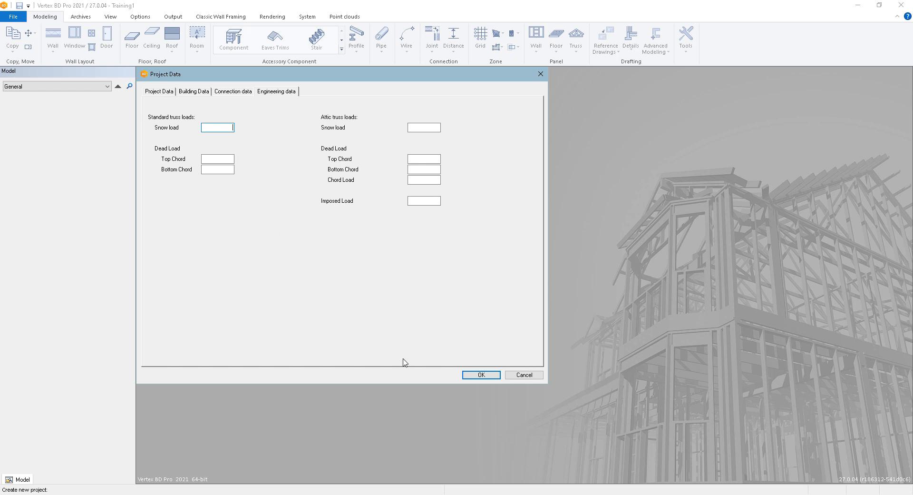
left_click(478, 376)
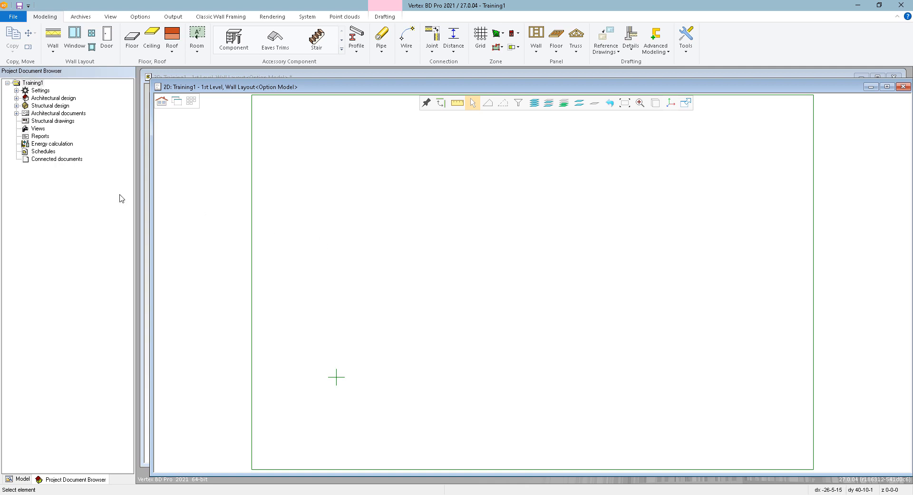
Activate all six 3rd Level drawing-model pairs for the project: wall, deck and ceiling, each as layout and framing
left_click(16, 91)
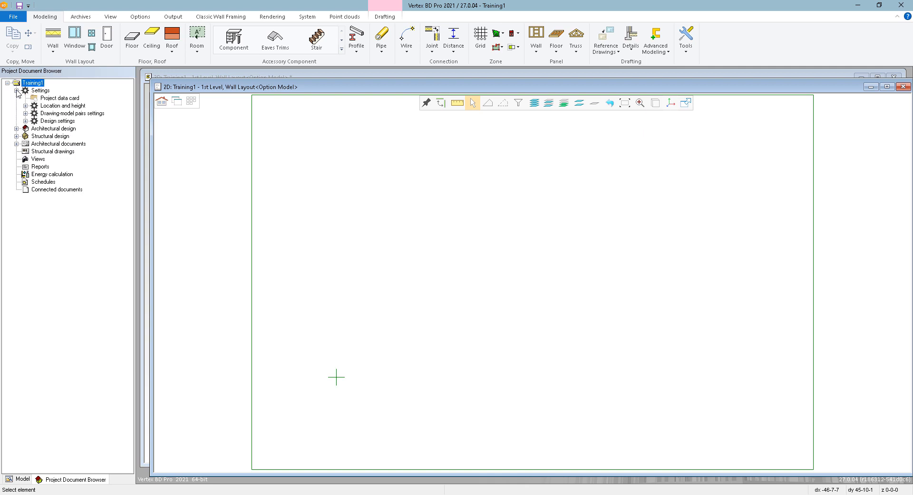
left_click(25, 114)
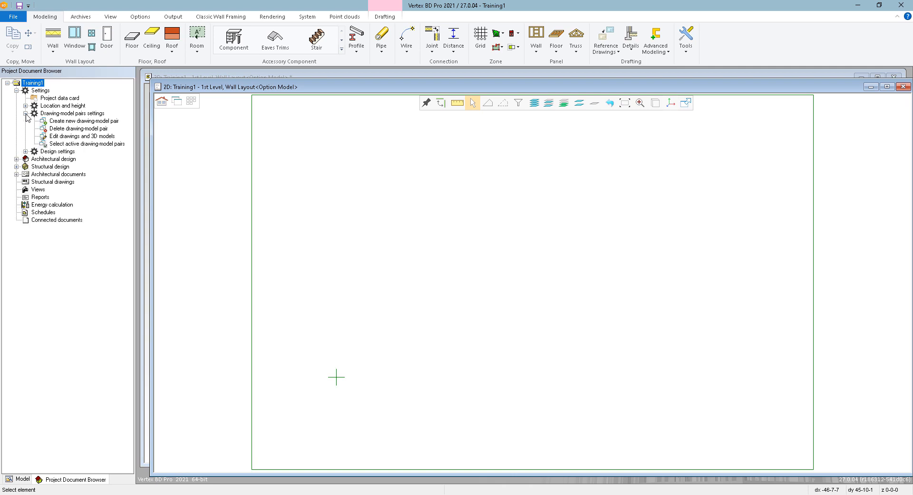
left_click(98, 147)
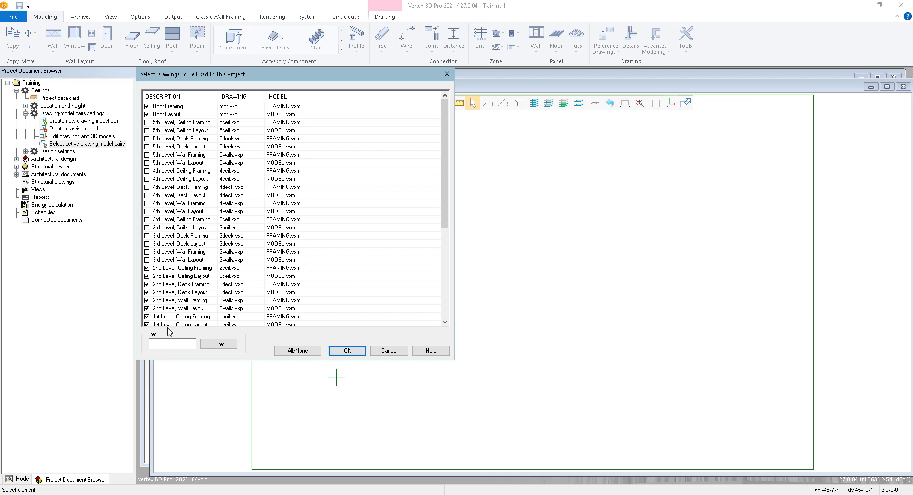
left_click(149, 260)
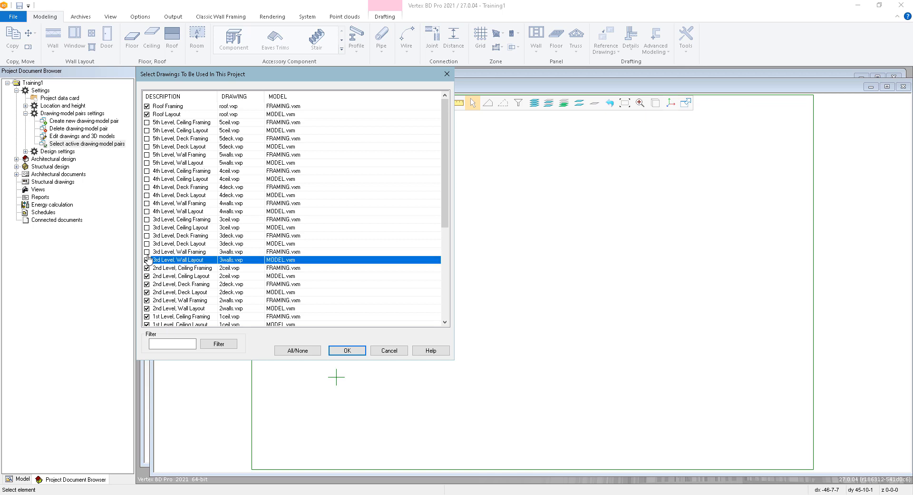
left_click(147, 252)
left_click(147, 243)
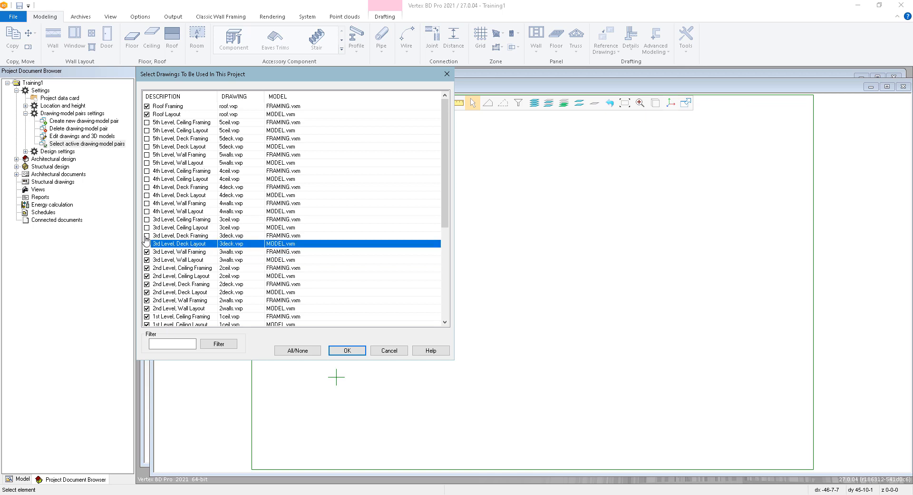
left_click(147, 235)
left_click(147, 227)
left_click(147, 219)
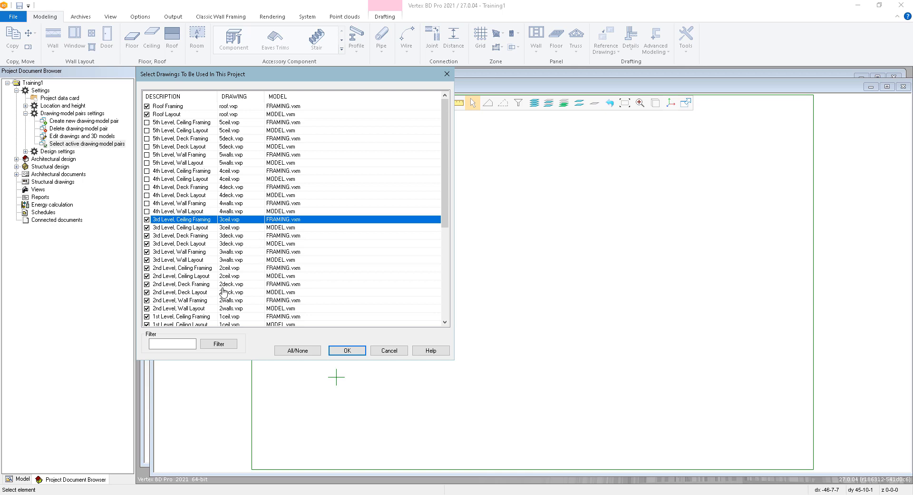
left_click(351, 352)
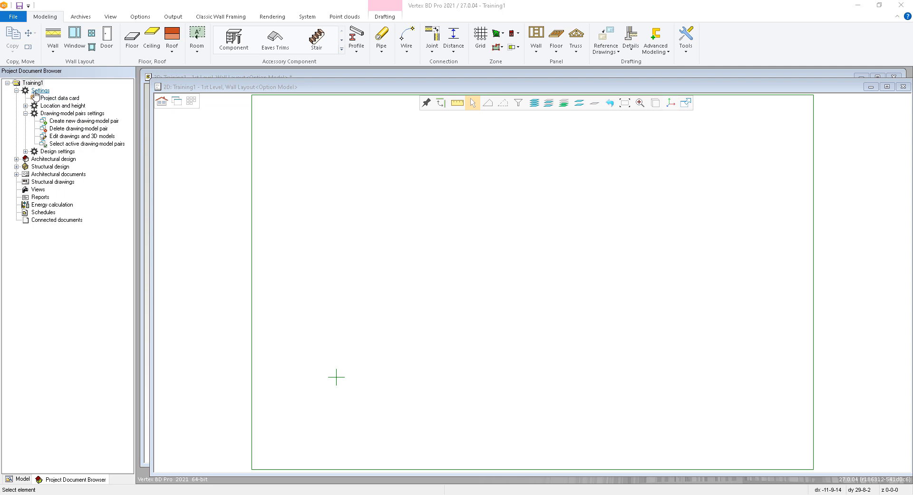
Open the project's 3D levels for editing
left_click(25, 105)
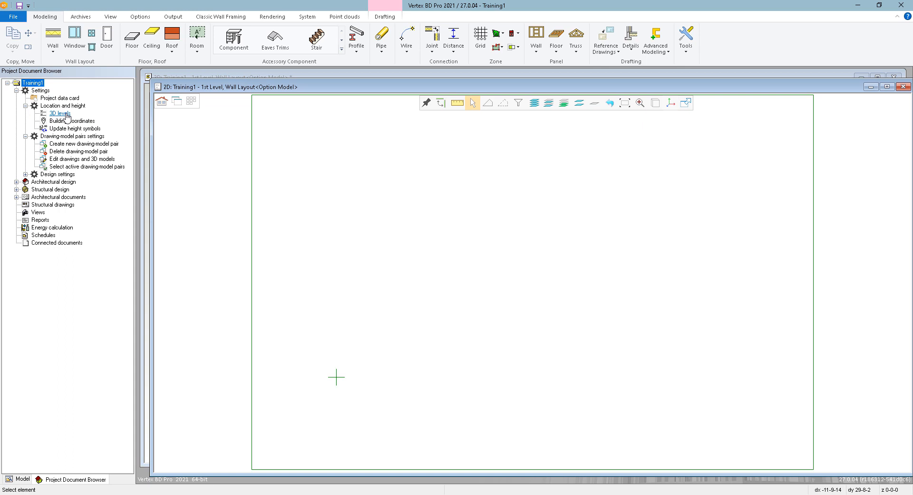
right_click(337, 159)
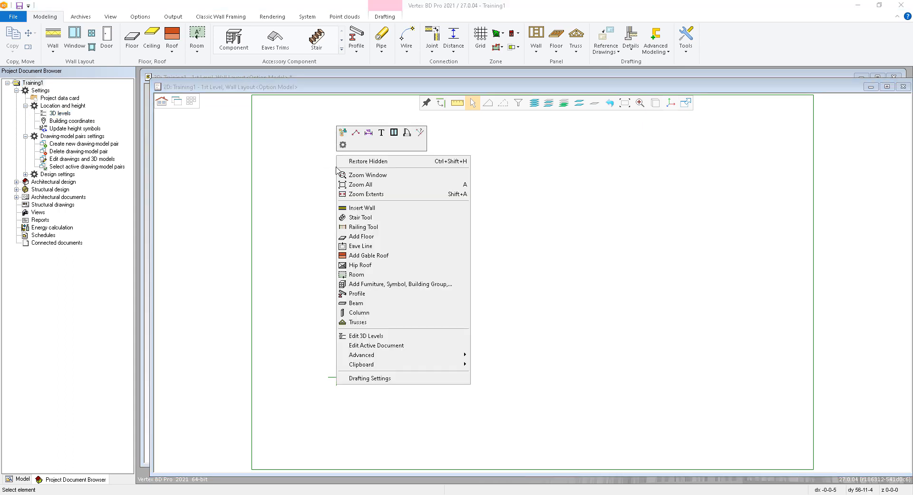
left_click(381, 336)
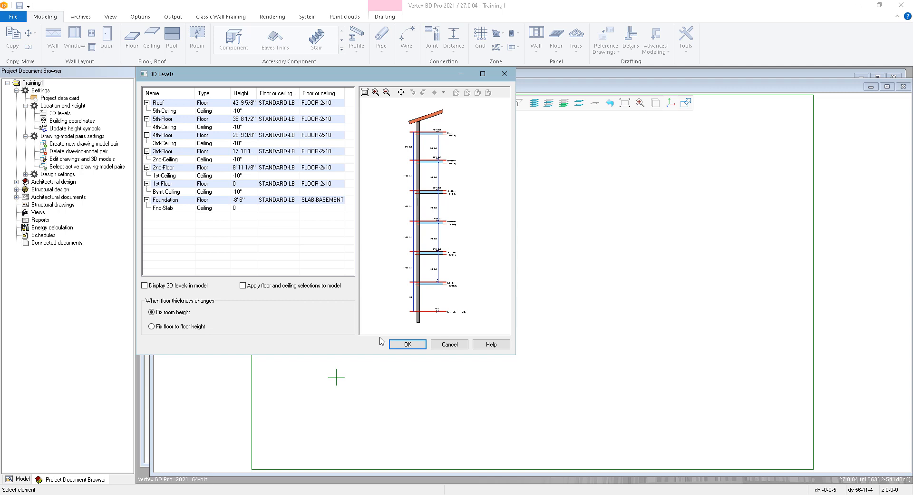
Examine the names, heights and floor types of the 1st-Floor, 2nd-Floor and 1st-Ceiling levels
left_click(306, 380)
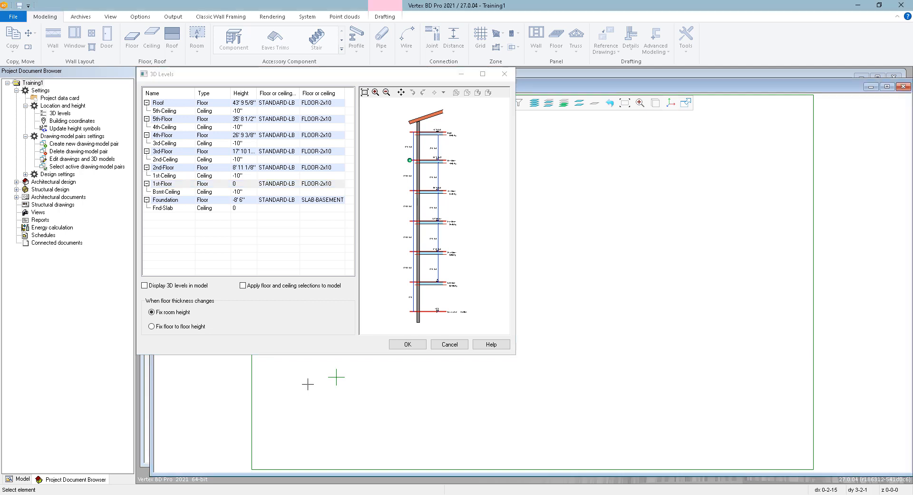
left_click(183, 186)
left_click(180, 183)
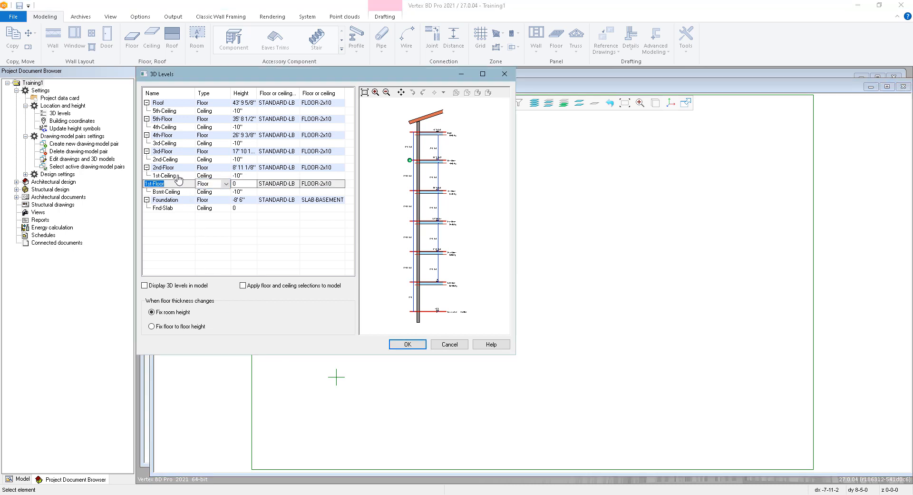
left_click(178, 170)
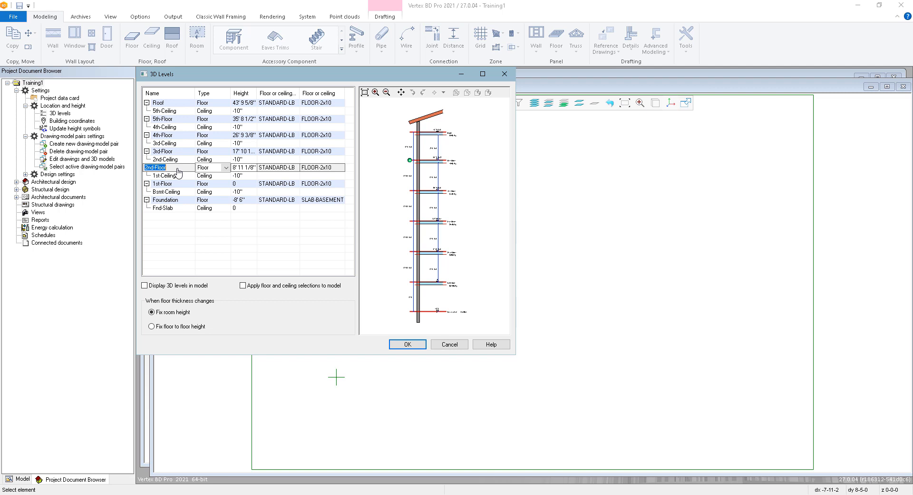
left_click(176, 176)
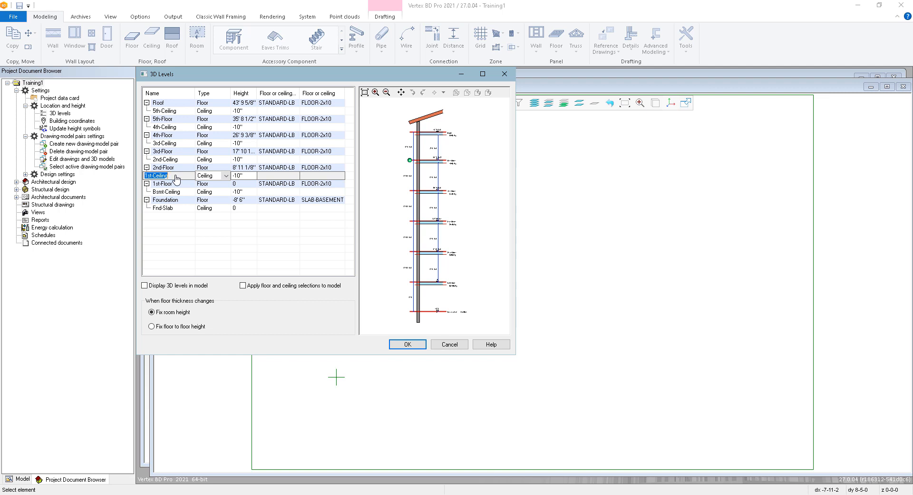
left_click(245, 176)
left_click(309, 169)
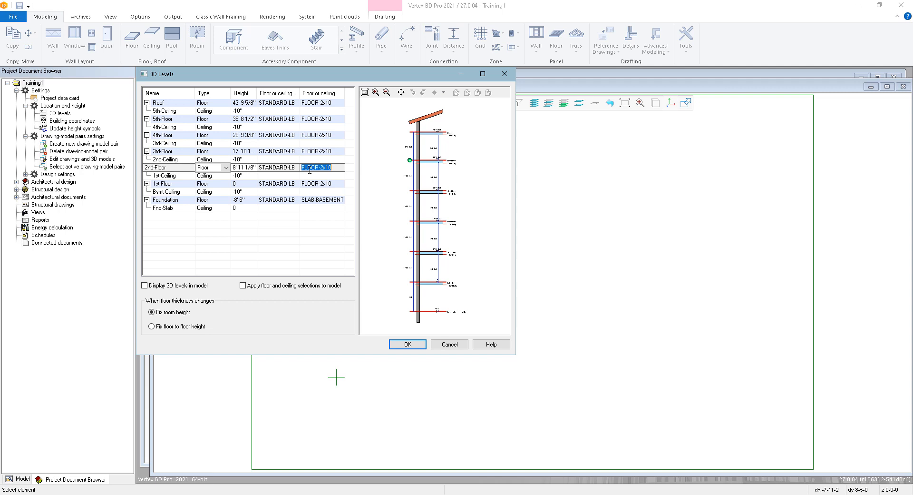
left_click(244, 167)
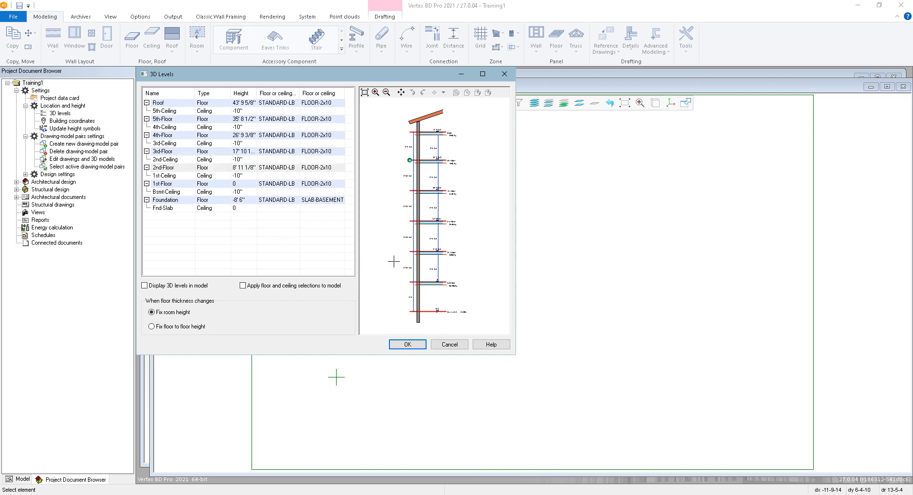
Set the room height dimension between the 1st-Floor and the 1st-Ceiling to 9' 1 1/8"
scroll(432, 272, "up", 3)
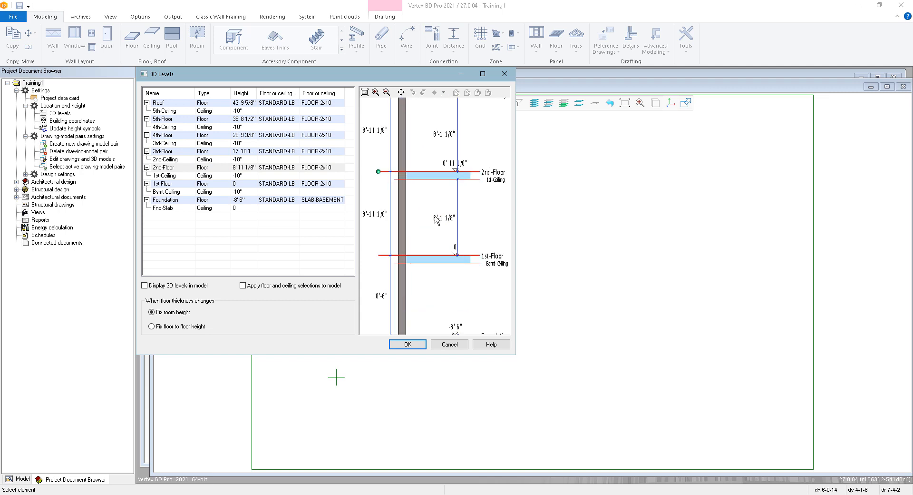
left_click(459, 222)
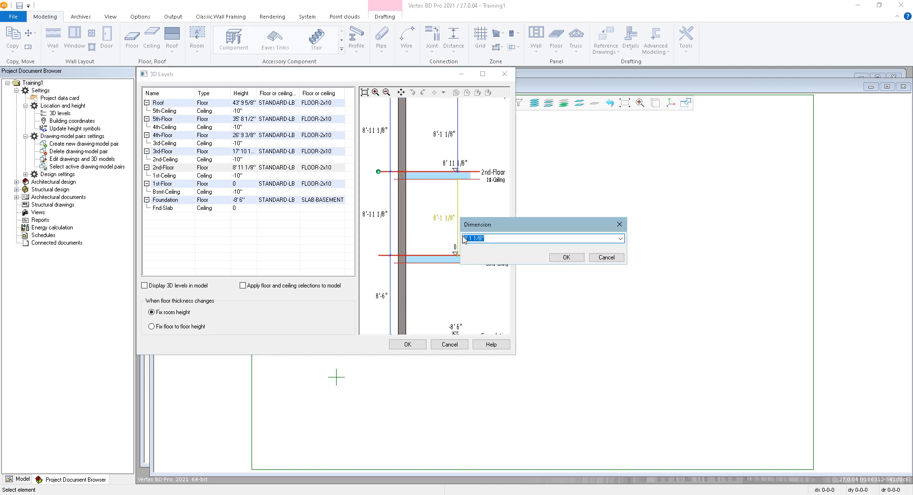
left_click(465, 238)
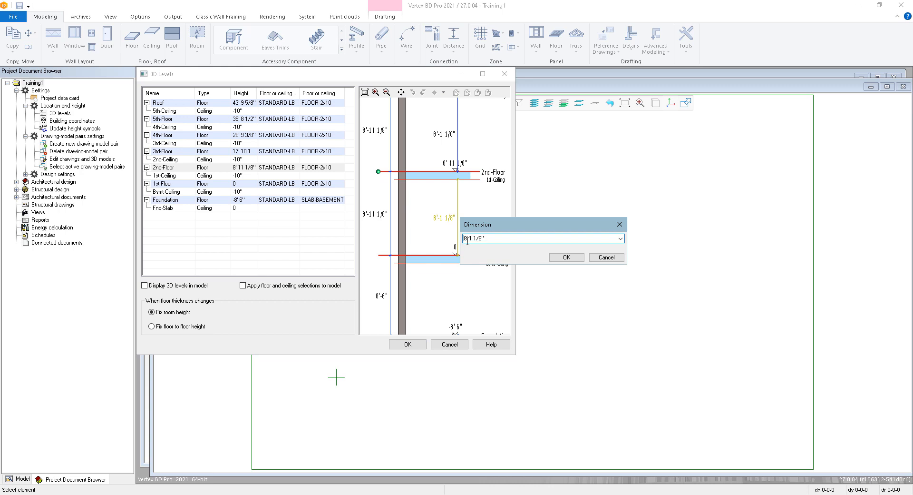
type("9")
left_click(566, 257)
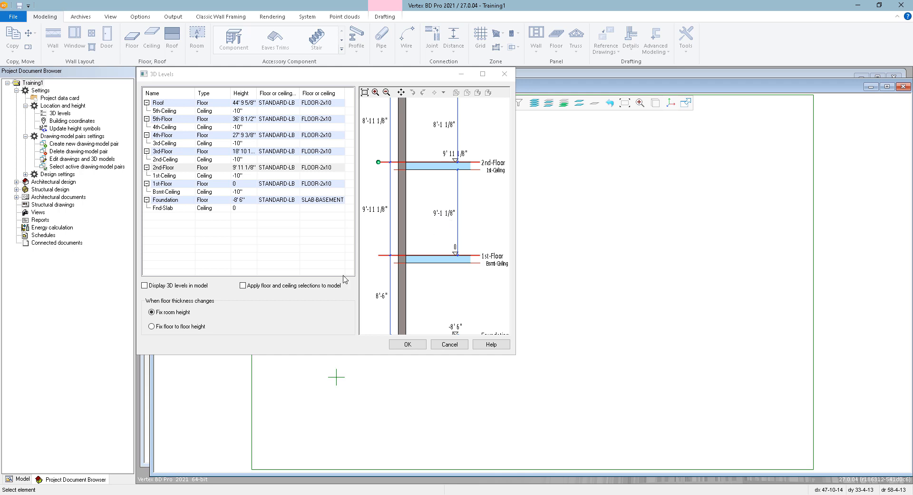
Keep room height fixed when floor thickness changes, and assign the 2x12 framing floor structure to the 2nd-Floor level
left_click(175, 327)
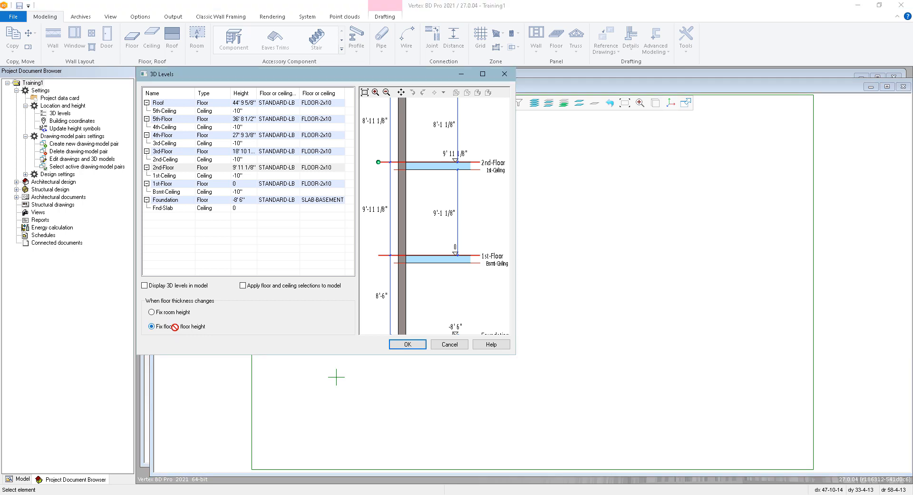
left_click(172, 314)
right_click(321, 172)
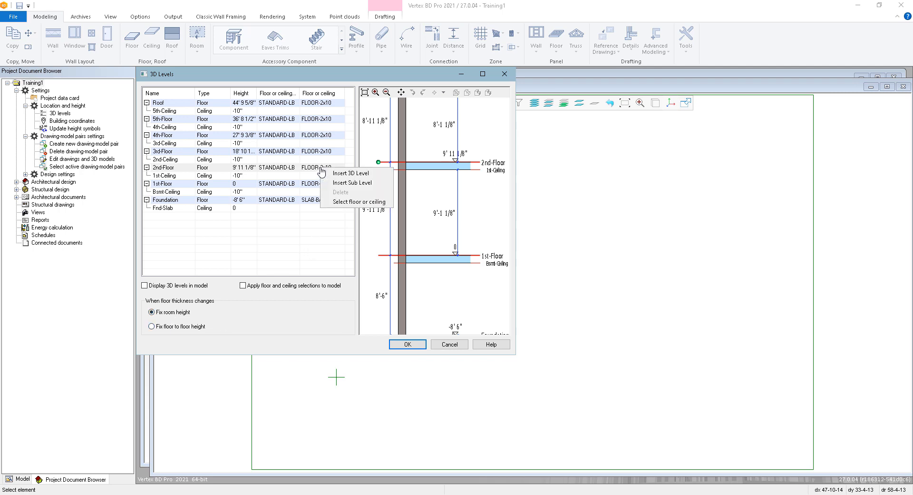
left_click(355, 203)
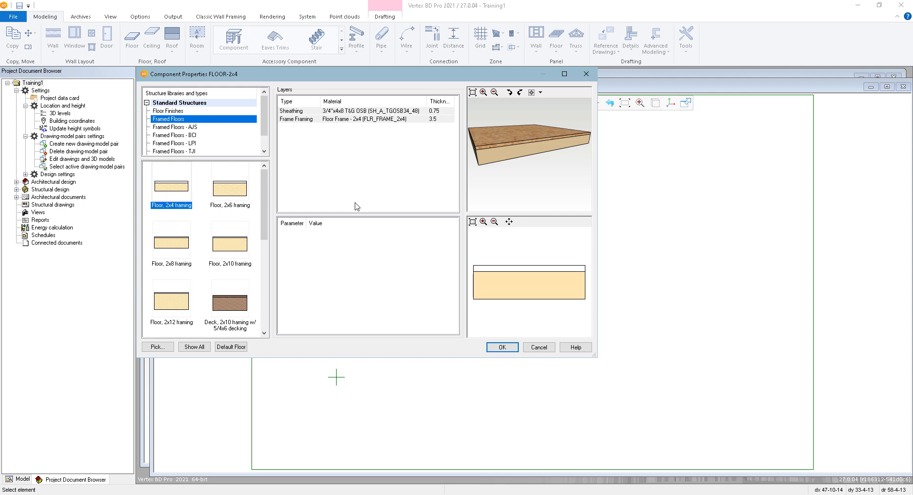
double_click(173, 303)
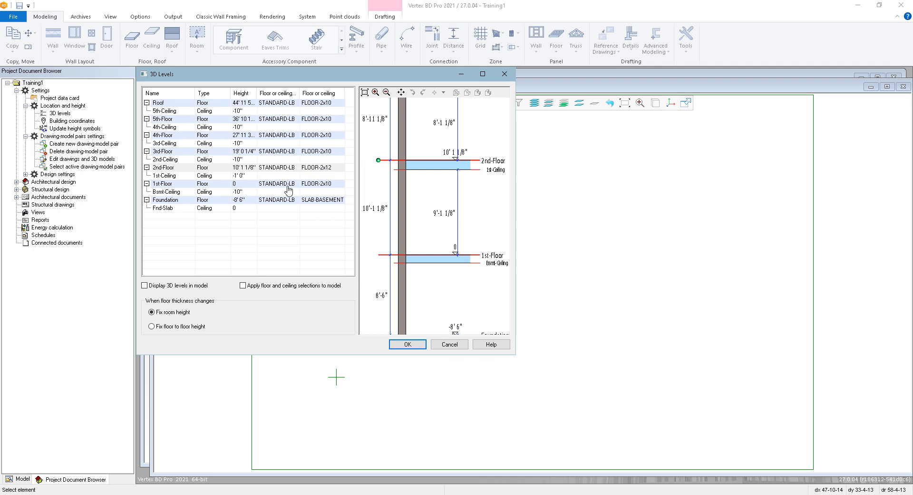
Assign the 4" grade concrete slab to the 1st-Floor level and accept the 3D levels
left_click(314, 184)
right_click(314, 185)
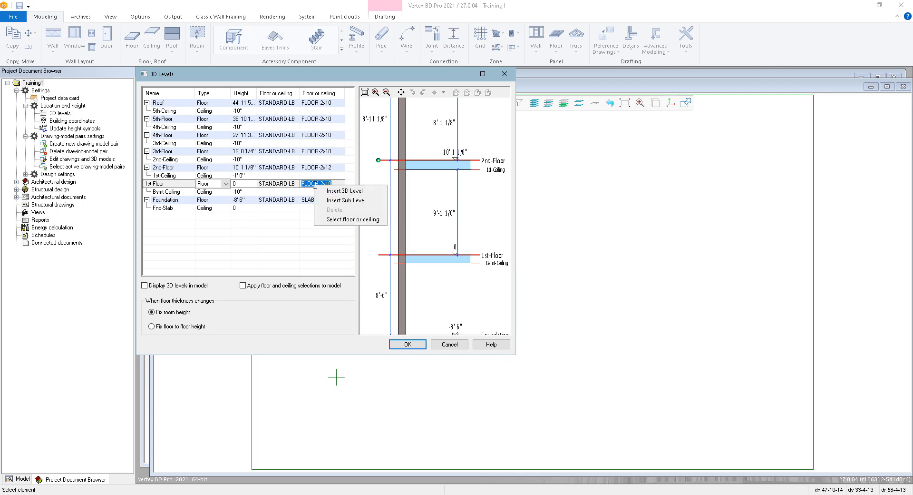
left_click(328, 220)
scroll(171, 125, "down", 1)
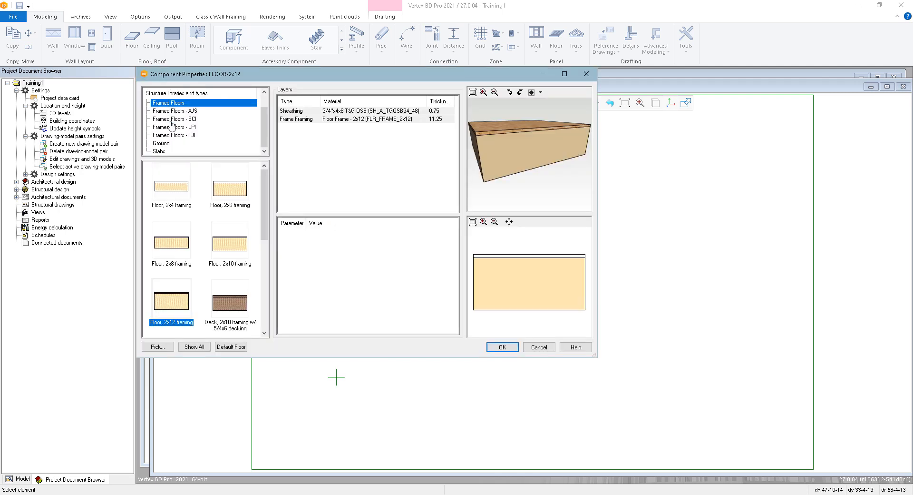
left_click(162, 151)
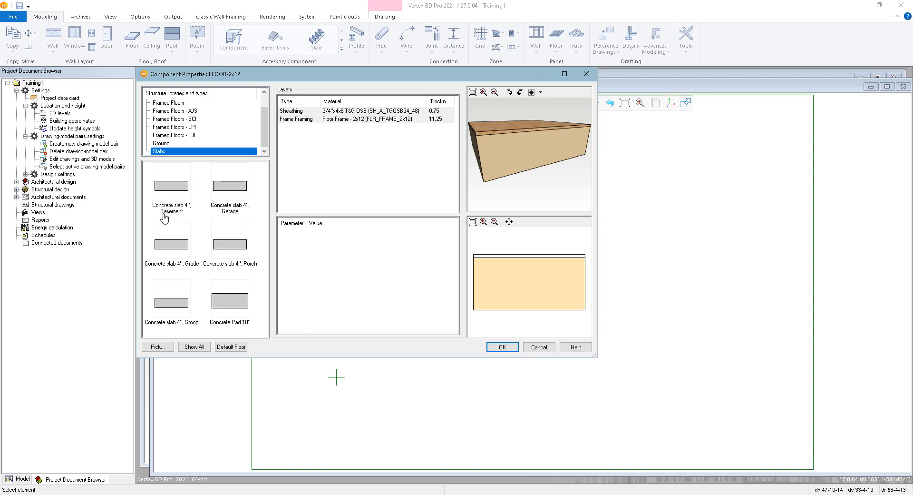
left_click(176, 249)
double_click(176, 249)
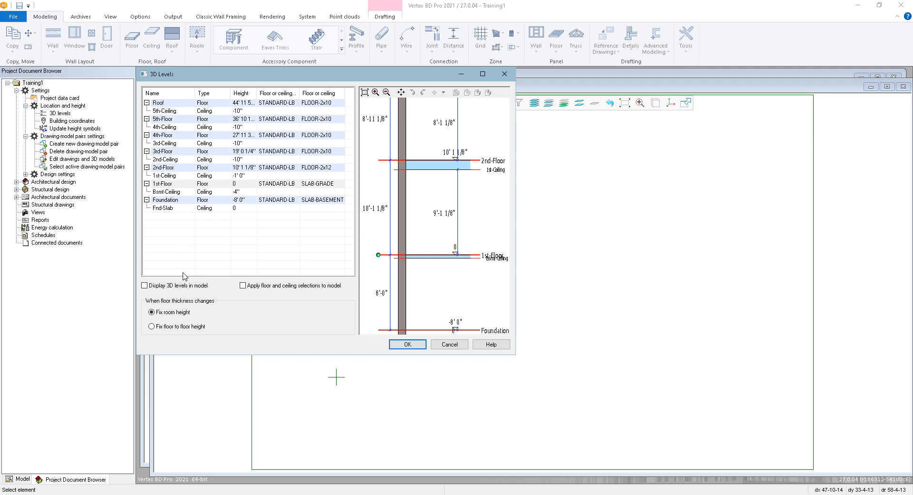
left_click(393, 346)
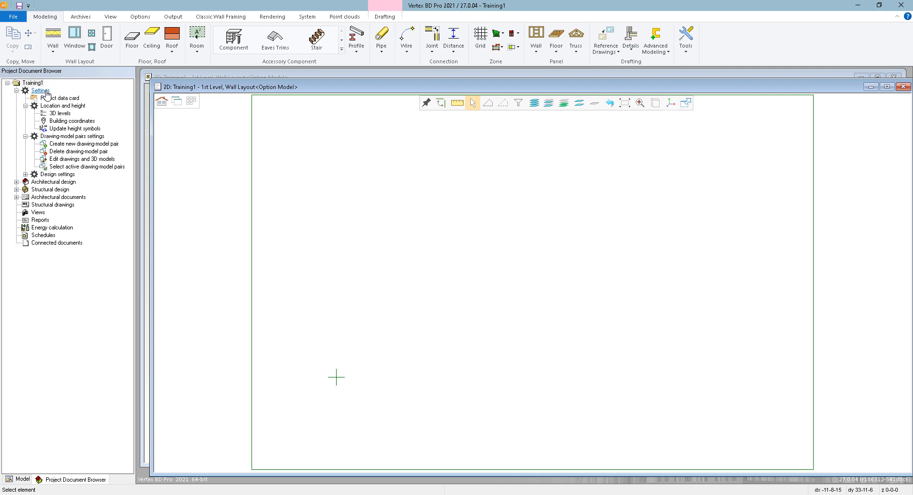
Open the project parameters from the project's design settings
double_click(50, 175)
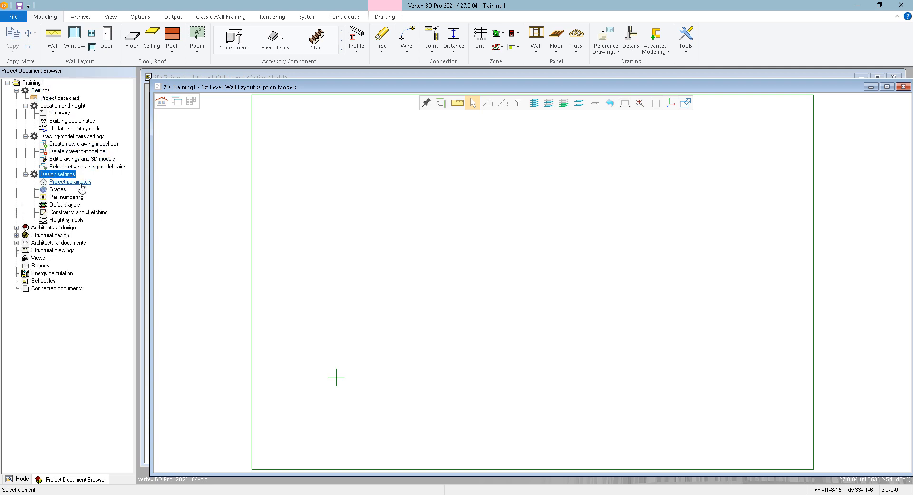
left_click_drag(81, 184, 80, 183)
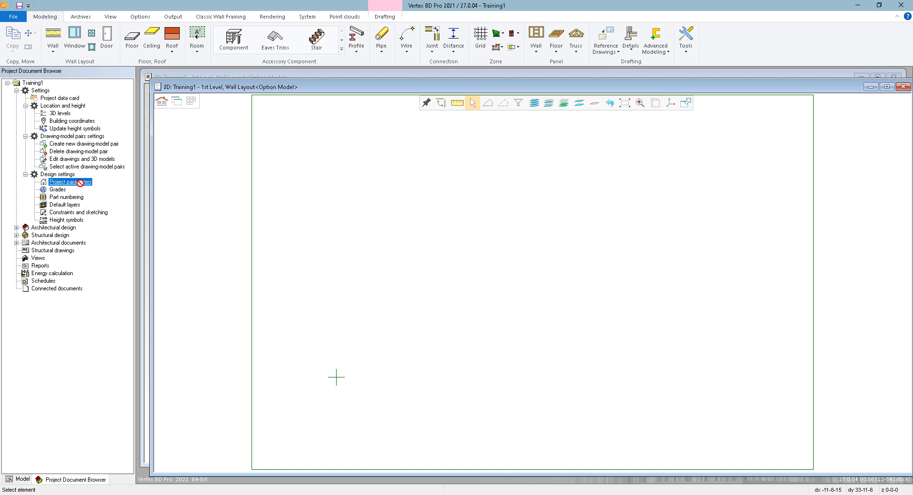
double_click(80, 183)
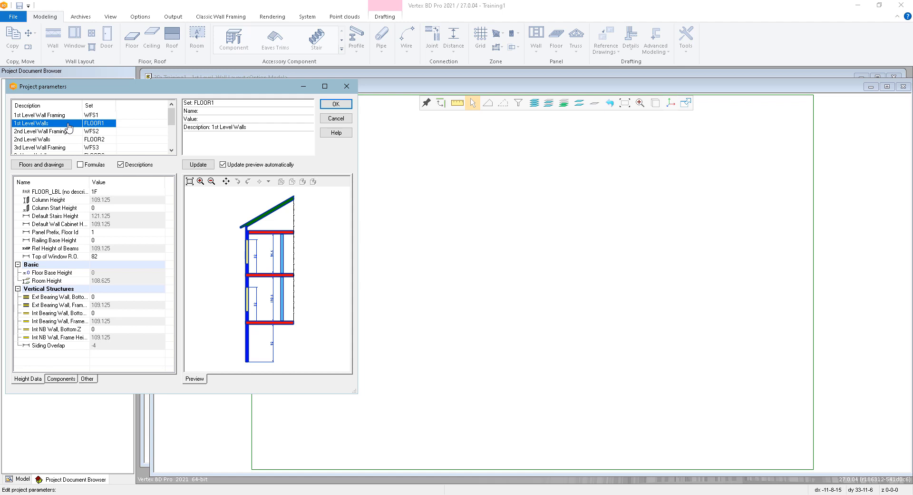
Examine the available parameter sets and the Top of Window R.O. height in the 1st Level Walls set
scroll(68, 128, "down", 2)
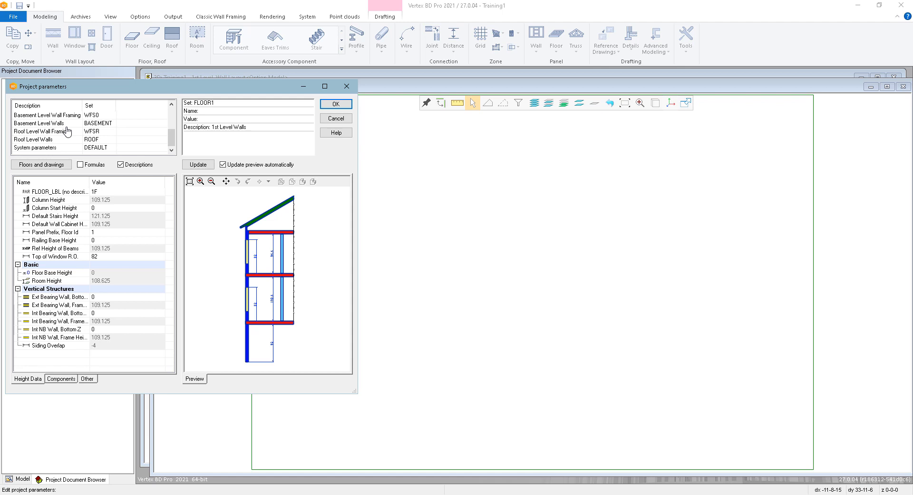
scroll(68, 131, "up", 3)
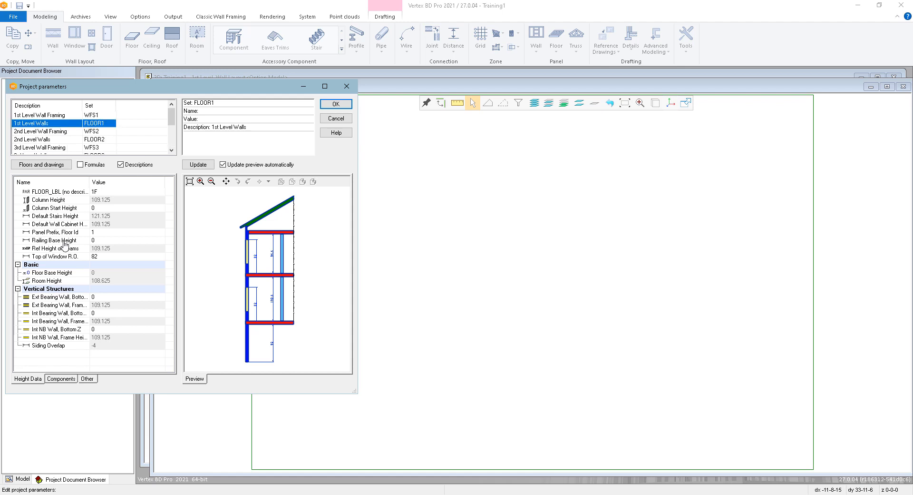
left_click(54, 257)
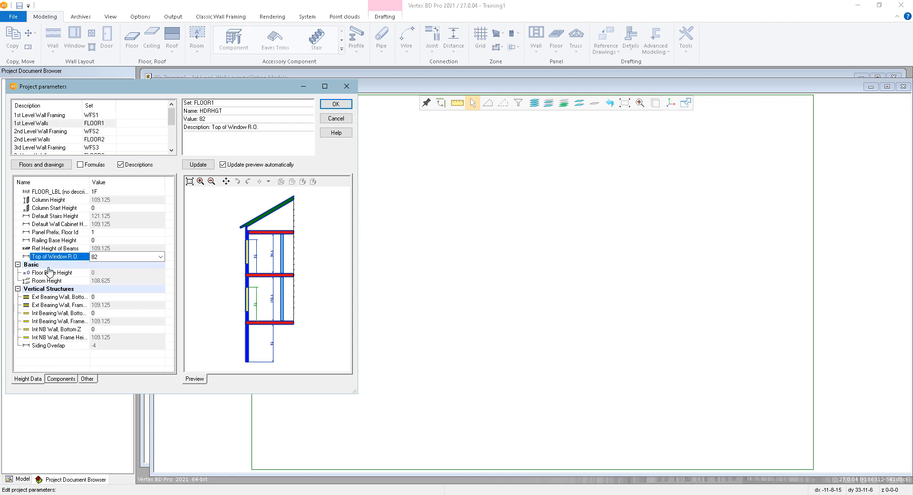
double_click(112, 257)
Set both the maximum and preferred panel break lengths to 800 for exterior bearing walls in the 1st Level Wall Framing set
left_click(94, 116)
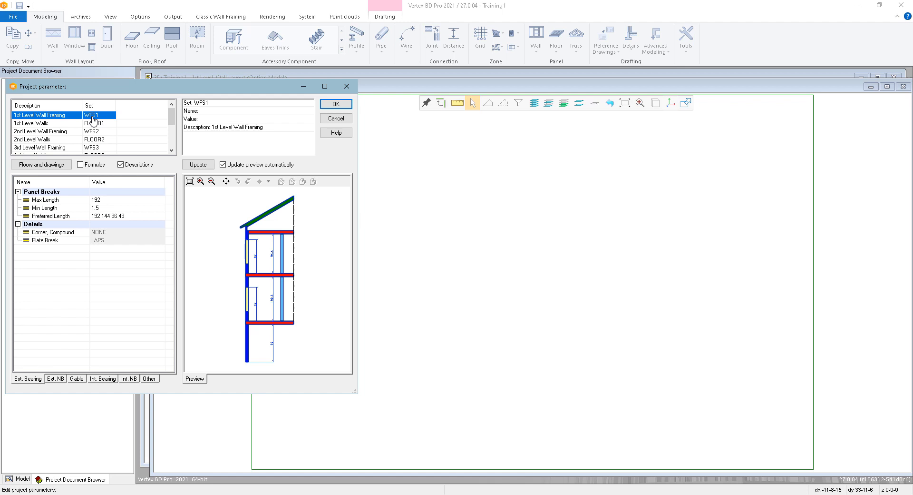
left_click(85, 209)
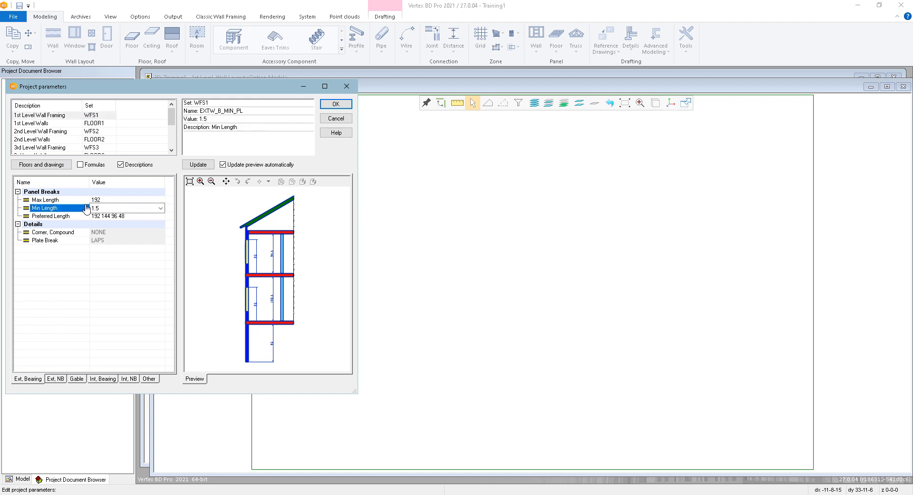
left_click(86, 218)
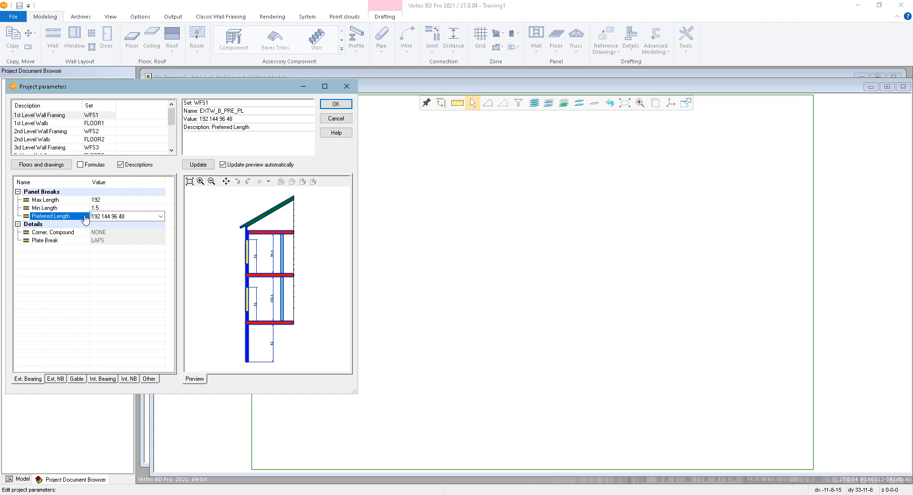
left_click(152, 200)
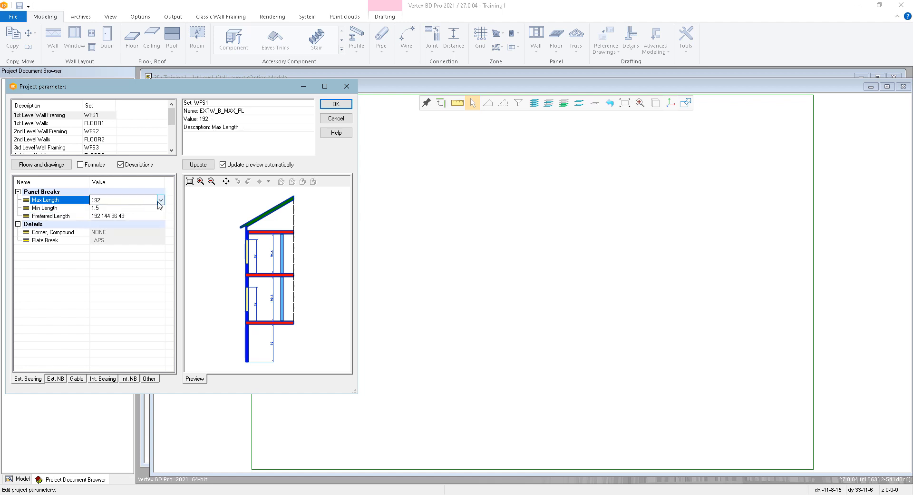
left_click(160, 201)
left_click(151, 211)
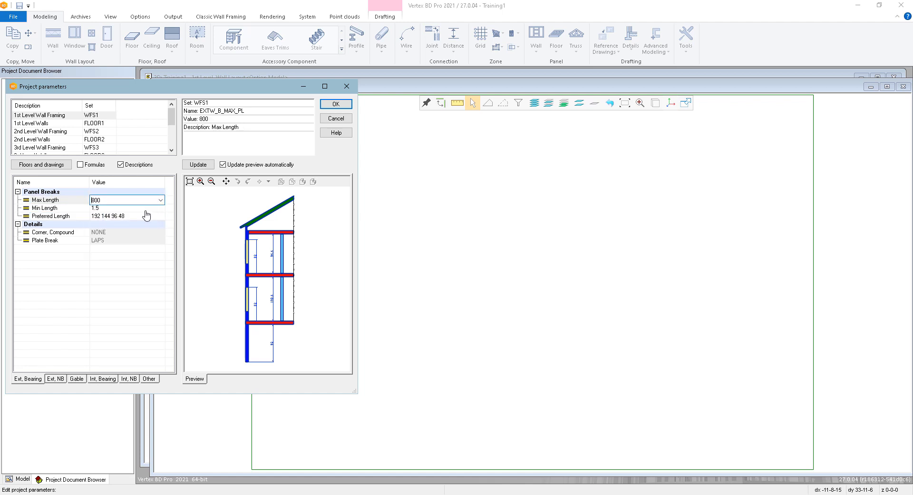
left_click(146, 216)
left_click(160, 217)
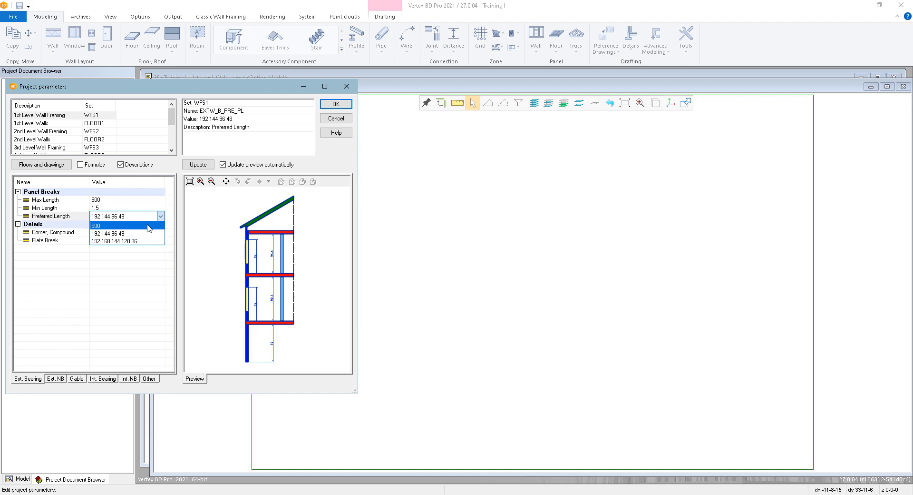
left_click(150, 227)
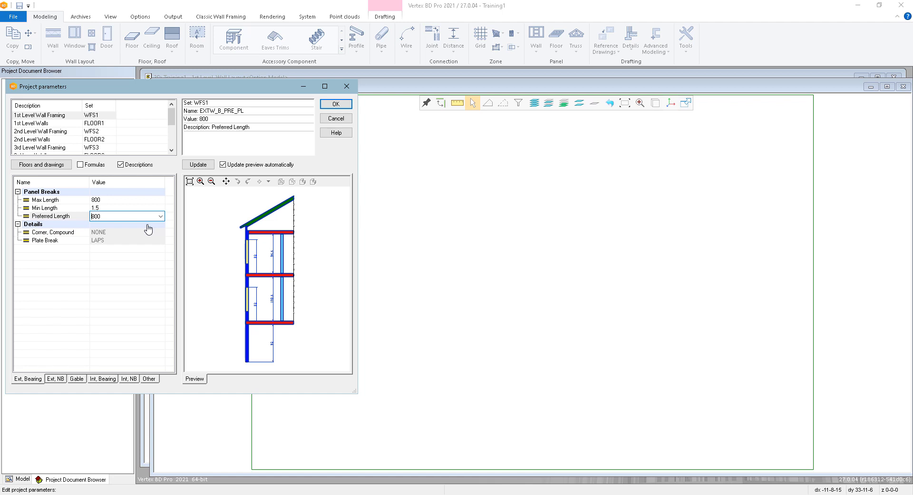
double_click(112, 215)
Check the panel breaks in the 2nd Level Wall Framing set and accept the project parameters
left_click(91, 134)
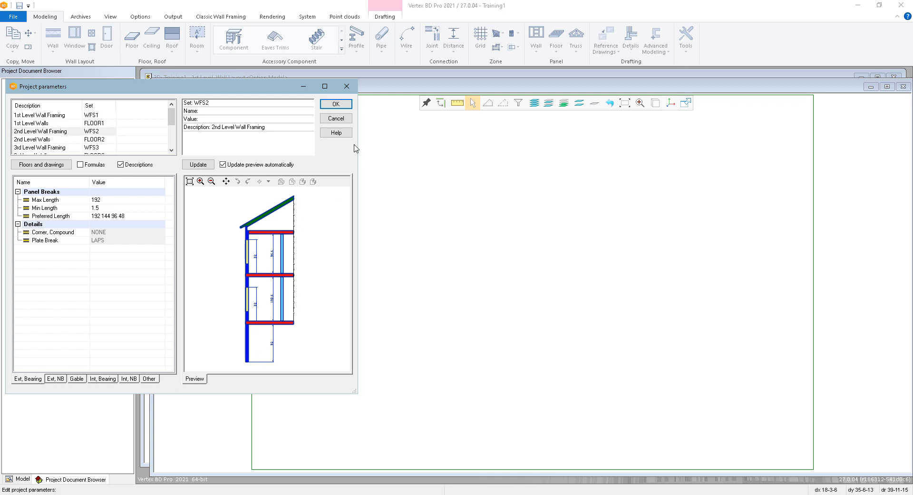
left_click(348, 109)
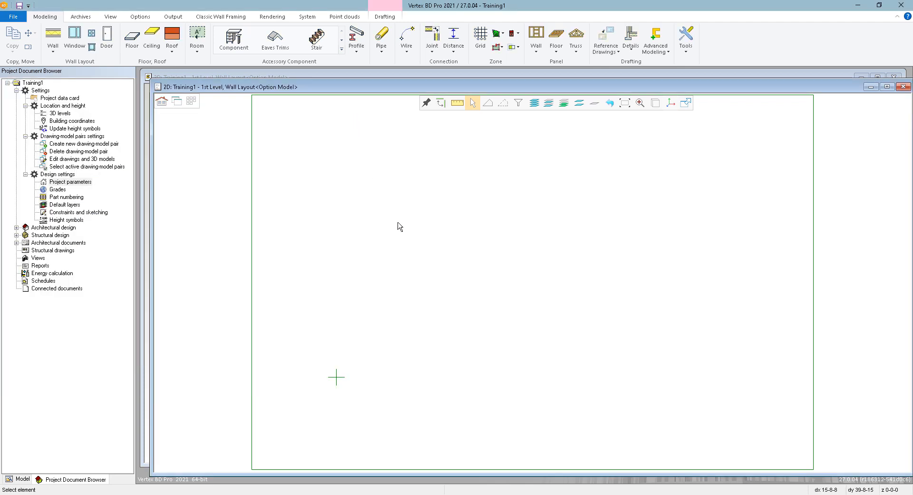